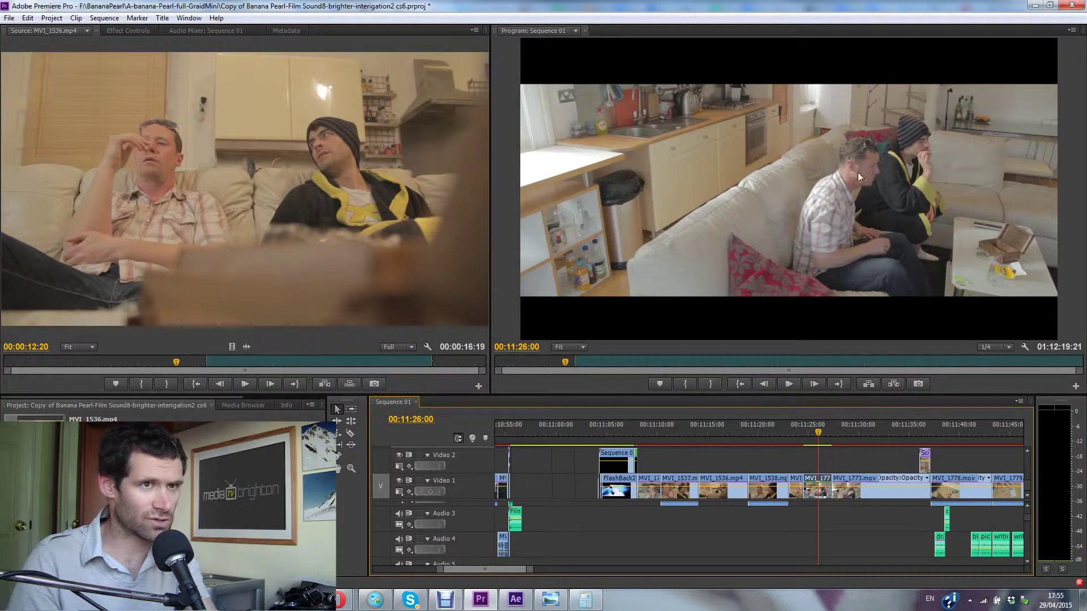
Scrub the daytime sofa shot in the timeline and the night clip MVI_1536.mp4 in the Source monitor
left_click(806, 433)
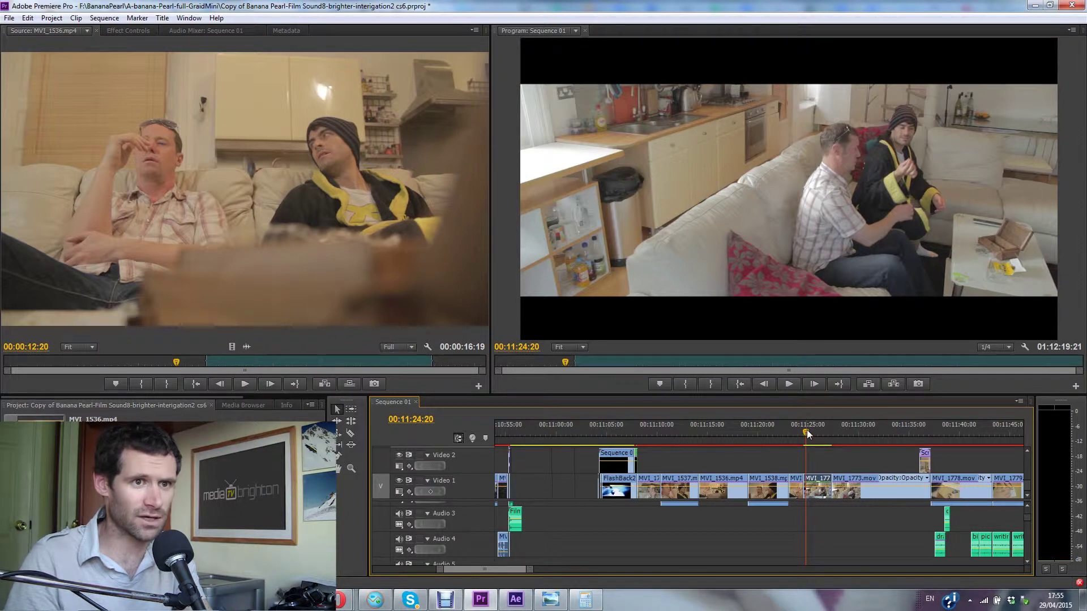
left_click_drag(806, 430, 820, 431)
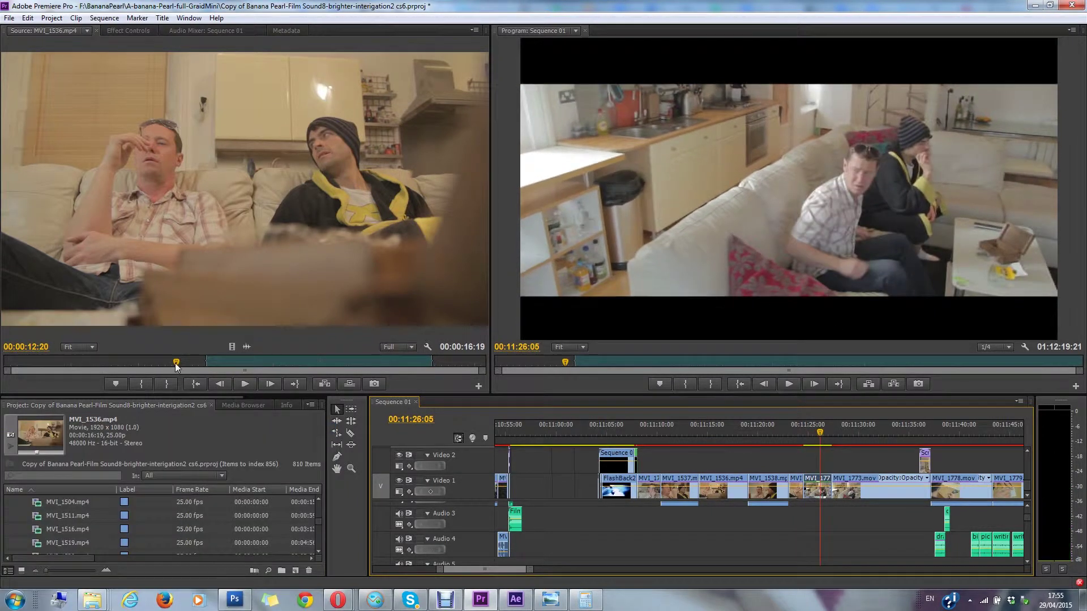
left_click_drag(176, 365, 405, 362)
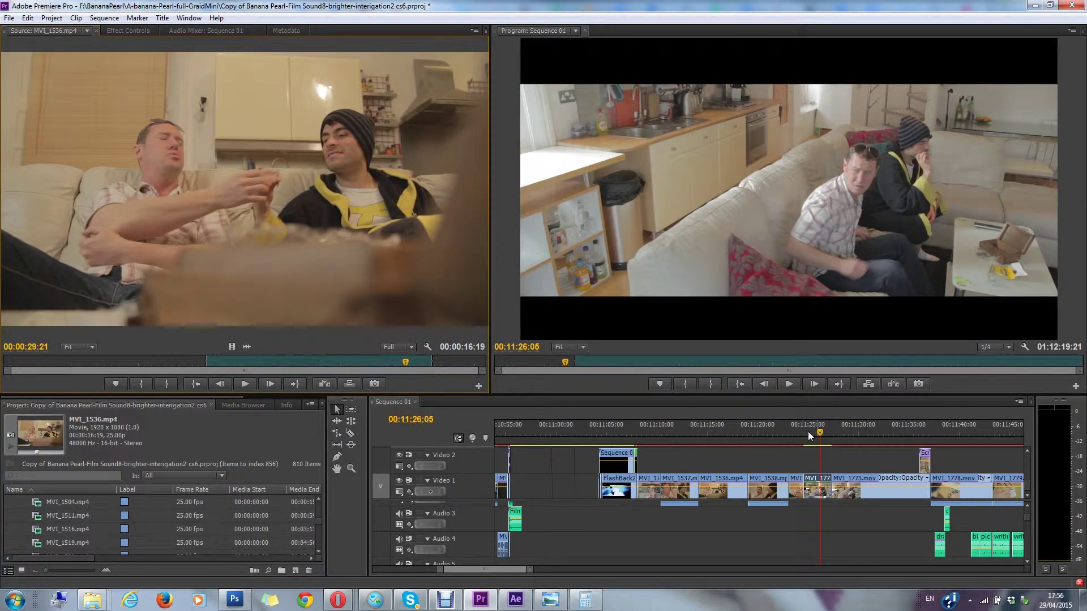
Return to the MVI_1536 sofa shot near 00:11:11, zoom the timeline in around it, and play it back
left_click(667, 427)
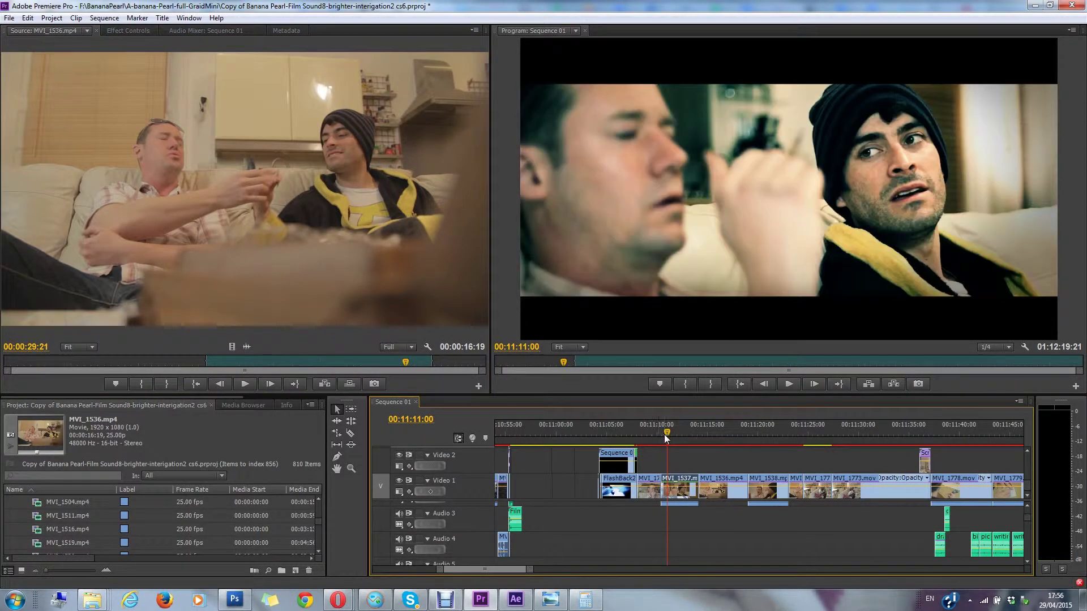
left_click_drag(668, 432, 703, 432)
left_click_drag(531, 570, 516, 570)
left_click(754, 431)
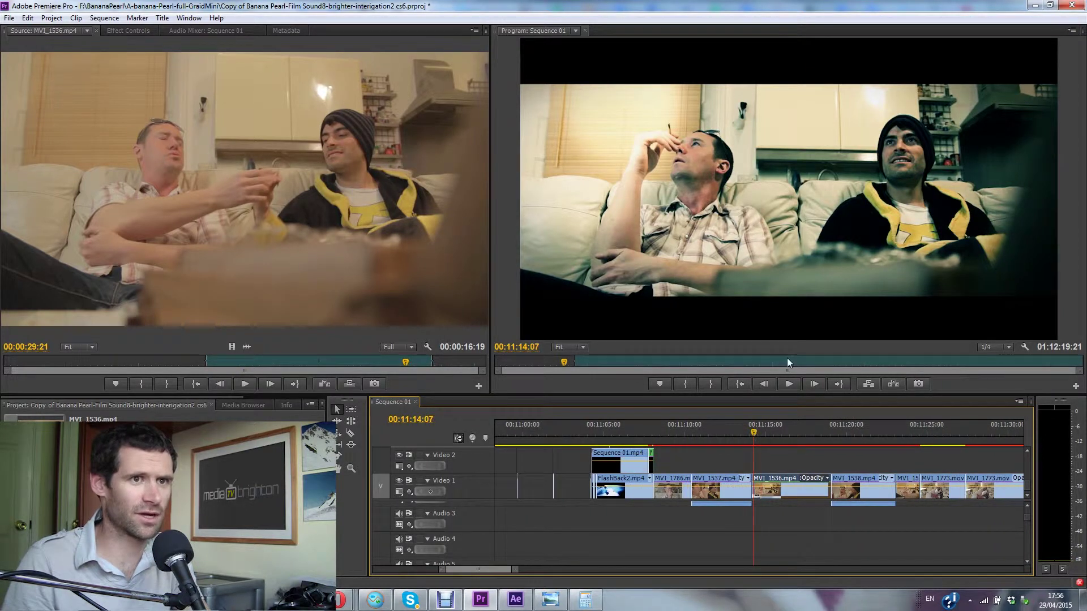
left_click(788, 384)
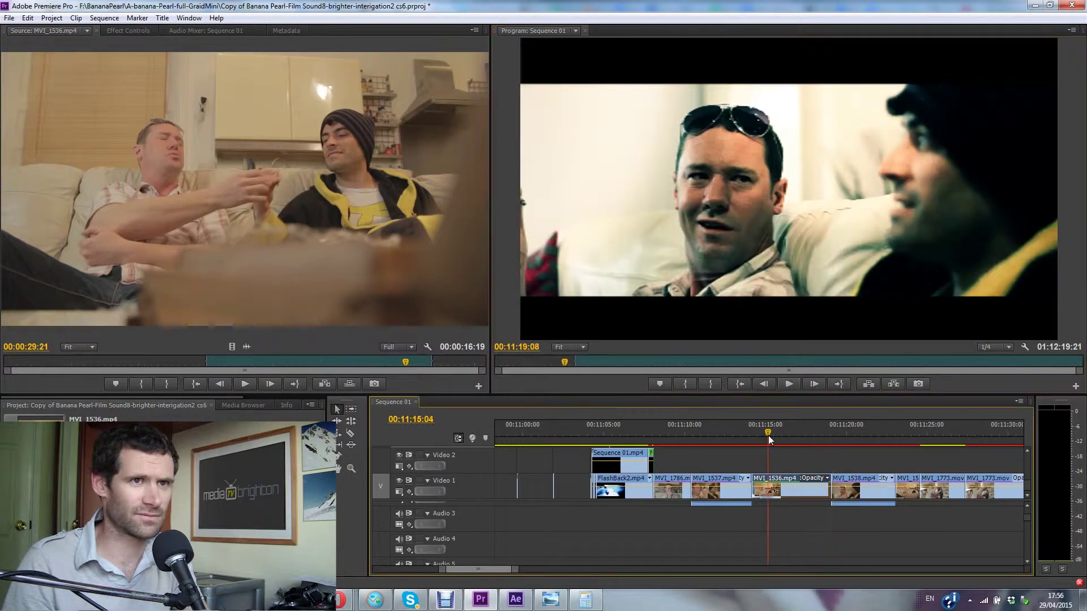
Stop playback on MVI_1536, compare its Looks effect off and on, and open it for editing
left_click_drag(767, 433, 752, 436)
left_click(128, 31)
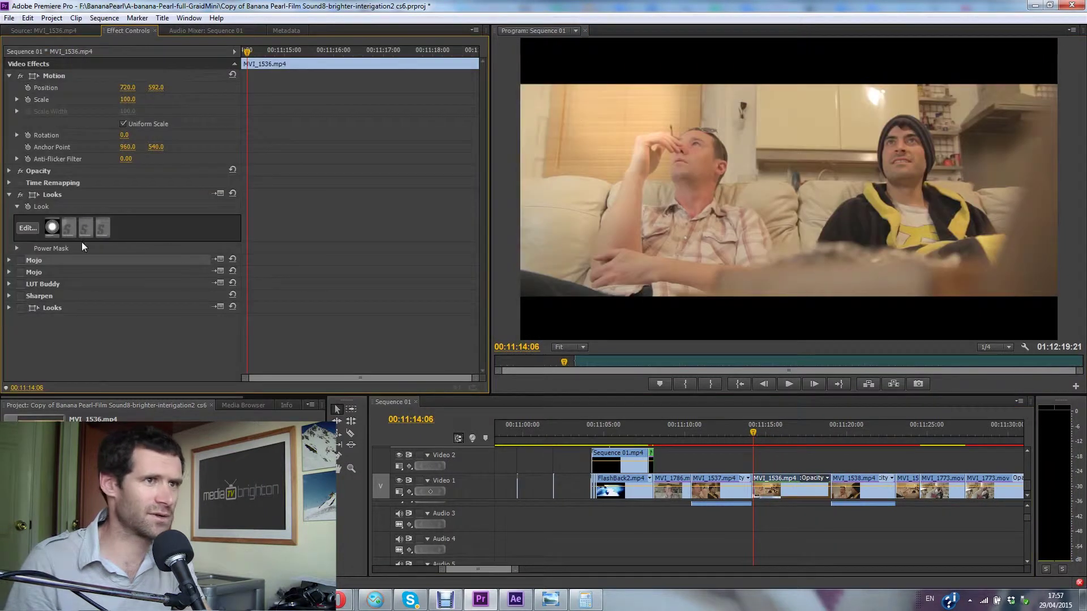
left_click(20, 194)
left_click(20, 194)
left_click(27, 228)
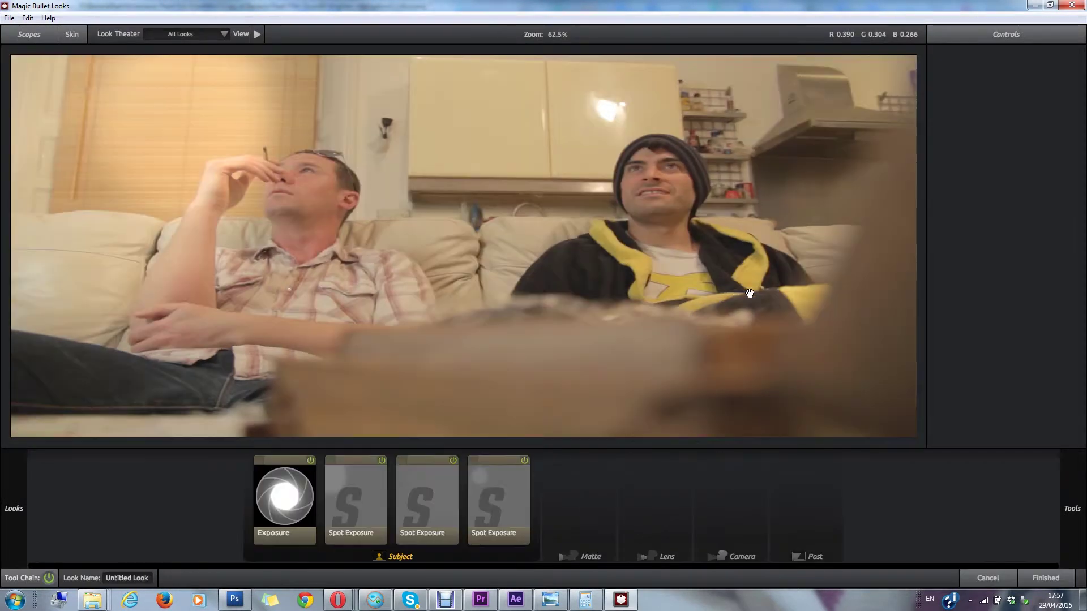
Compare the Exposure tool off and on, switch off the last Spot Exposure, and select the first Spot Exposure
left_click(311, 457)
left_click(311, 459)
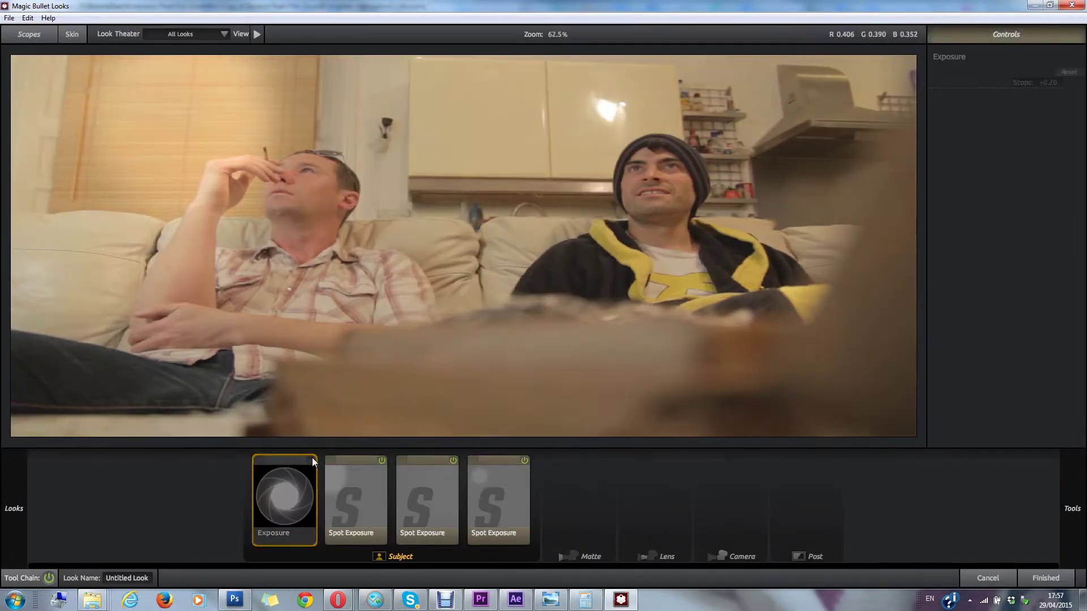
left_click(311, 459)
left_click(523, 460)
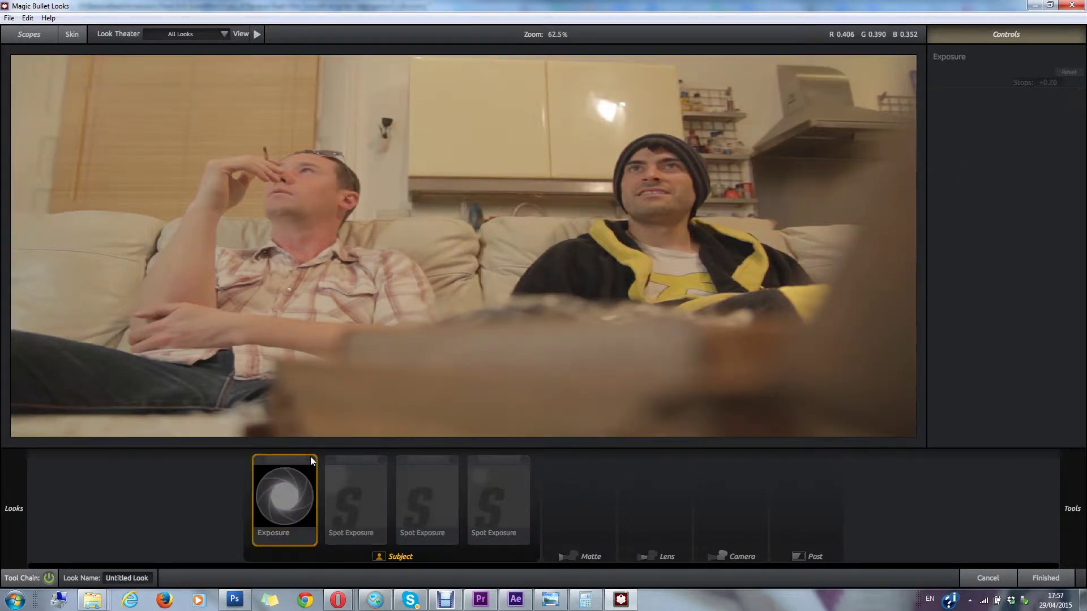
left_click(310, 458)
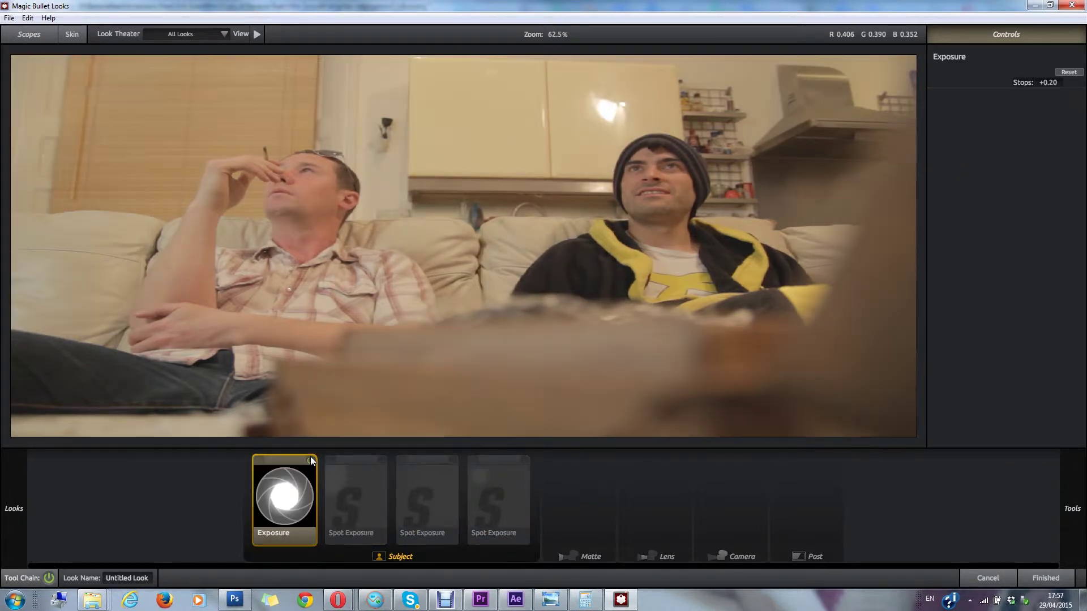
left_click(815, 556)
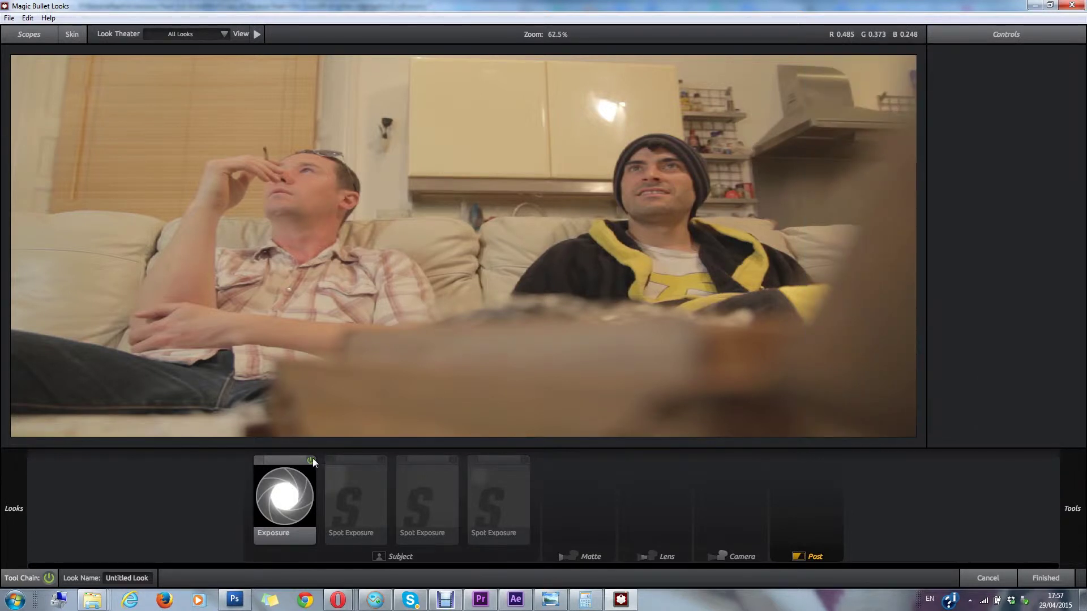
left_click(348, 456)
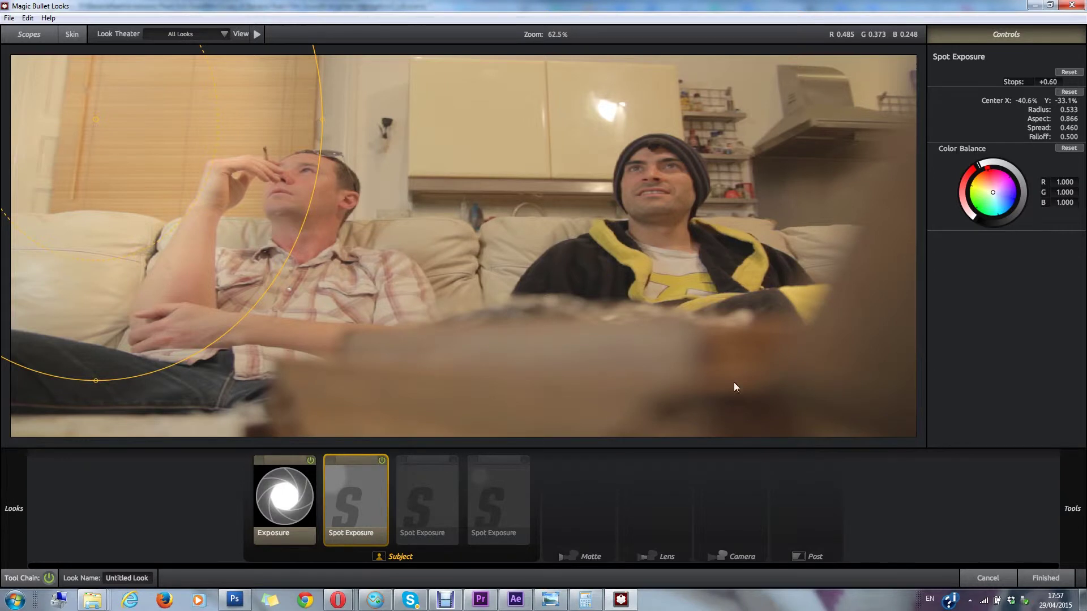
Adjust the Looks view, then compare the first Spot Exposure tool off and on
left_click(563, 515)
mouse_move(1084, 302)
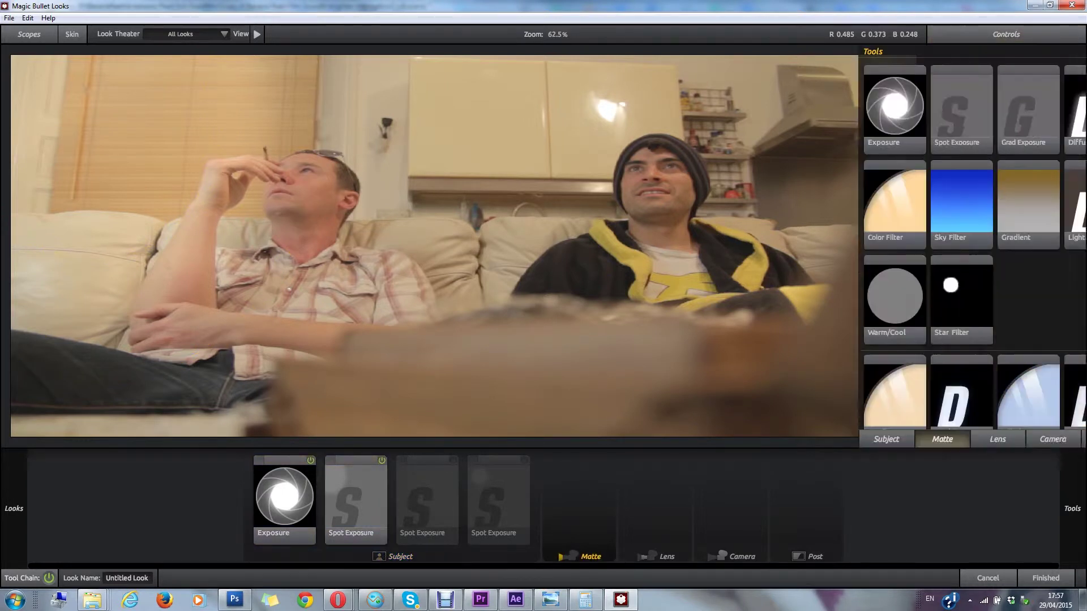
left_click_drag(907, 122, 942, 184)
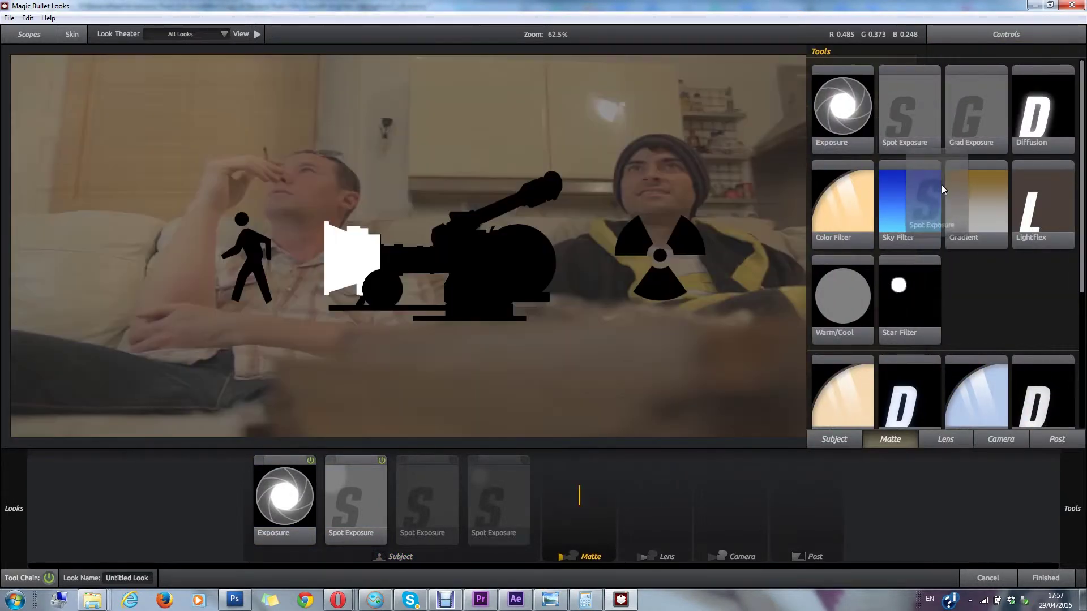
left_click(364, 461)
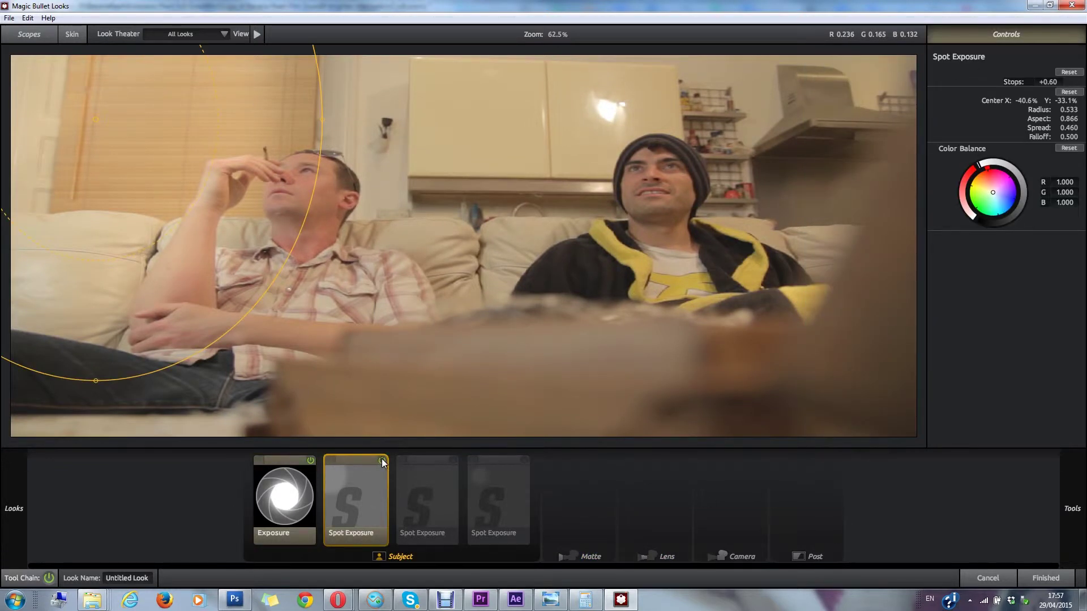
left_click(382, 460)
left_click(382, 460)
Compare the third Spot Exposure off and on, then switch on the fourth Spot Exposure over the window
left_click(453, 460)
left_click(457, 461)
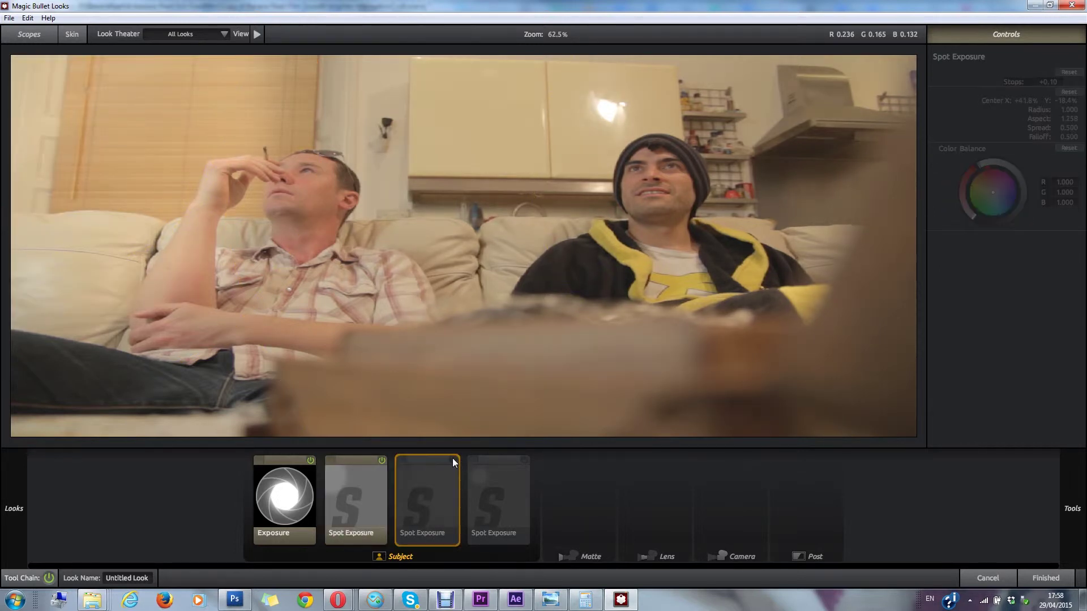
left_click(457, 461)
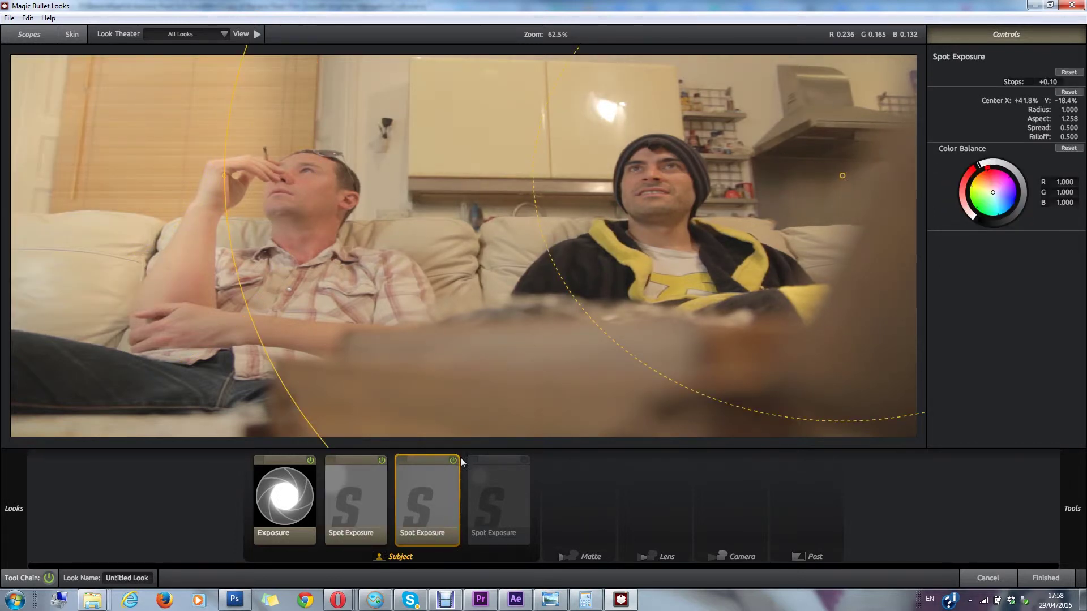
left_click(453, 461)
left_click(454, 460)
left_click(498, 460)
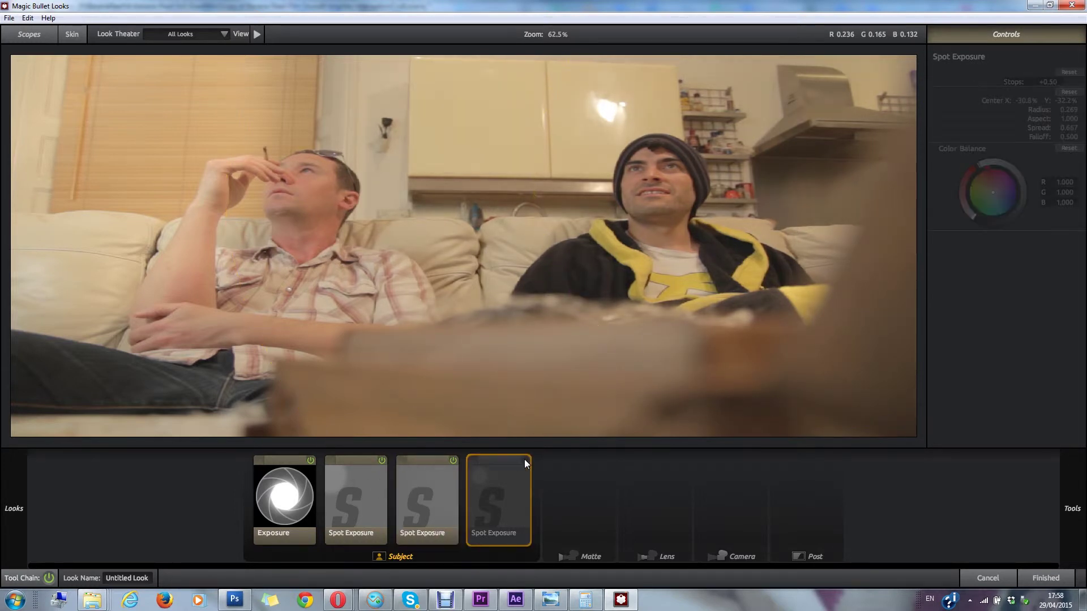
left_click(525, 461)
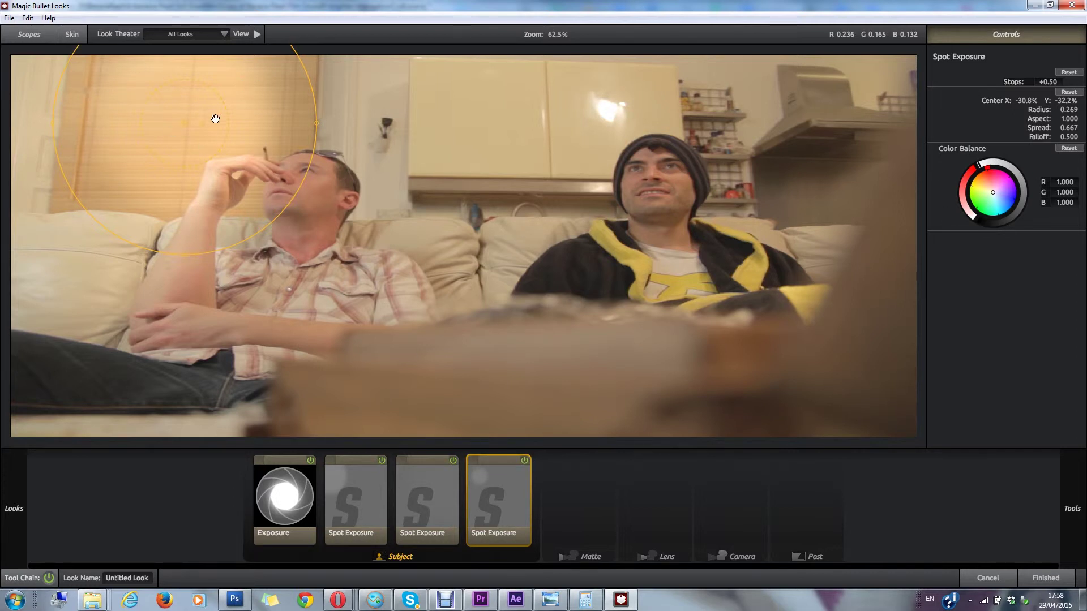
Apply the look, compare the first Looks effect off and on, then enable and expand the second Looks effect
left_click(1041, 576)
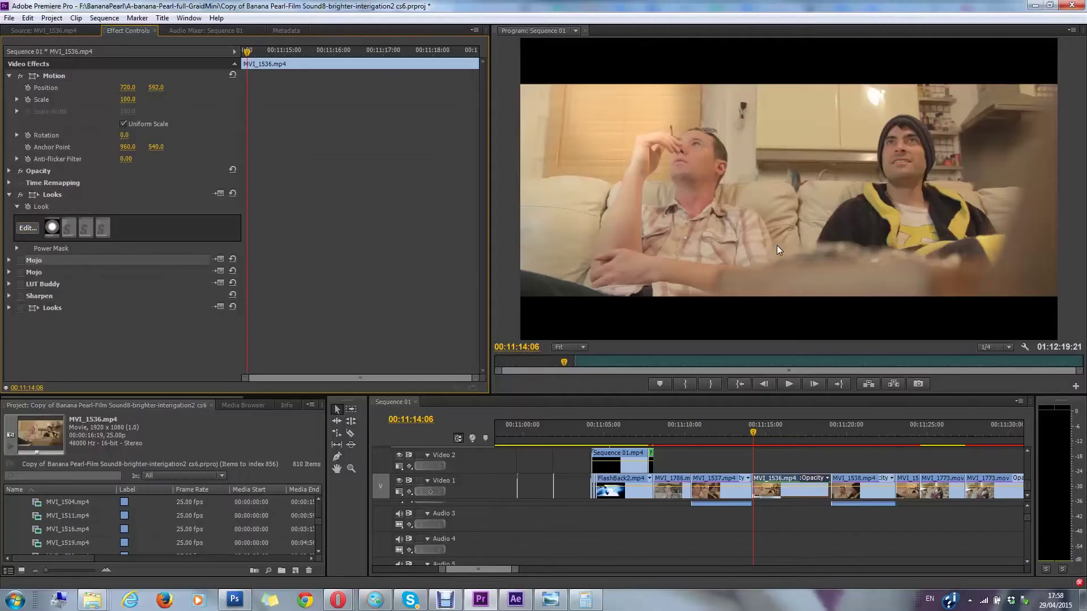
left_click(21, 195)
left_click(21, 194)
left_click(21, 308)
left_click(8, 308)
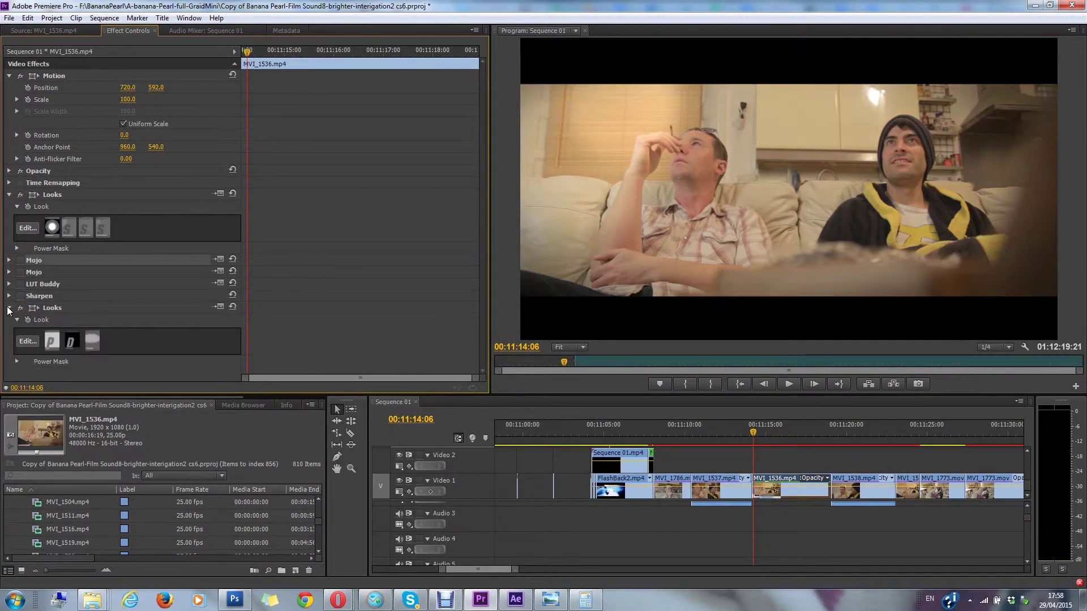
left_click(27, 341)
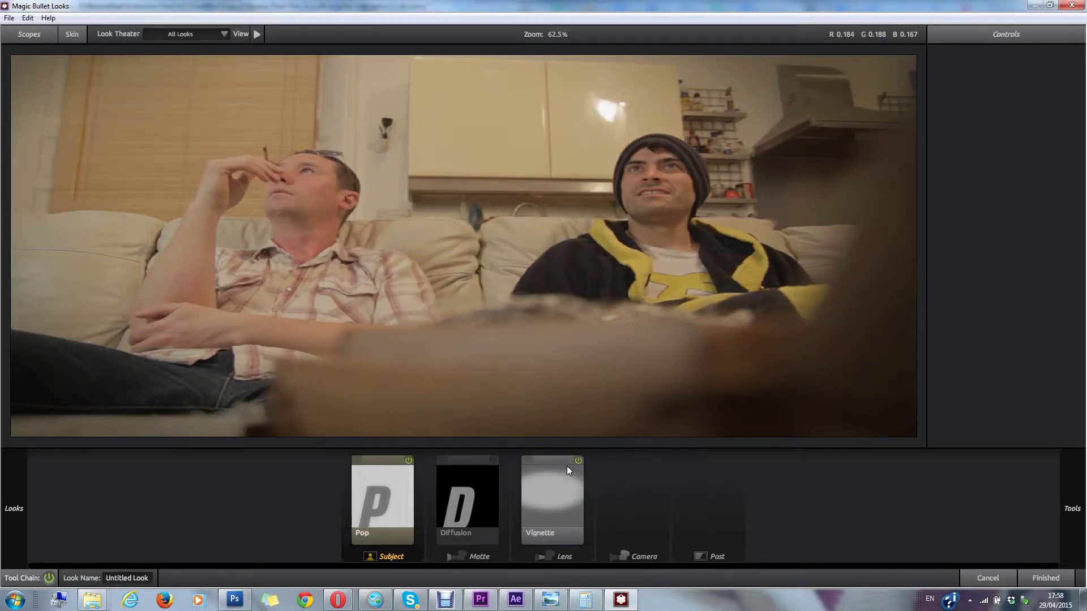
left_click(408, 459)
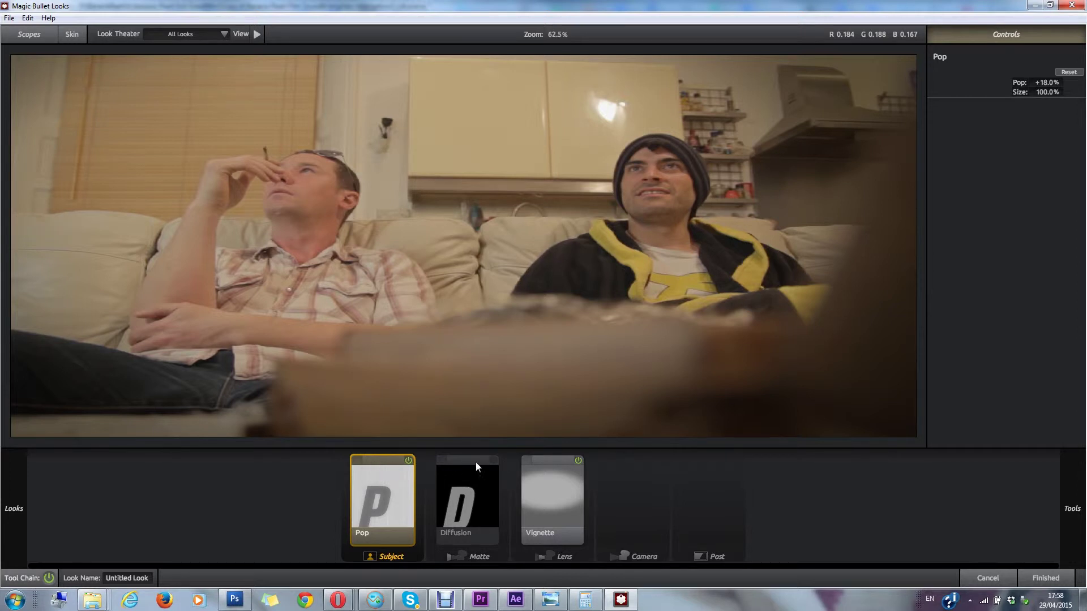
left_click(578, 460)
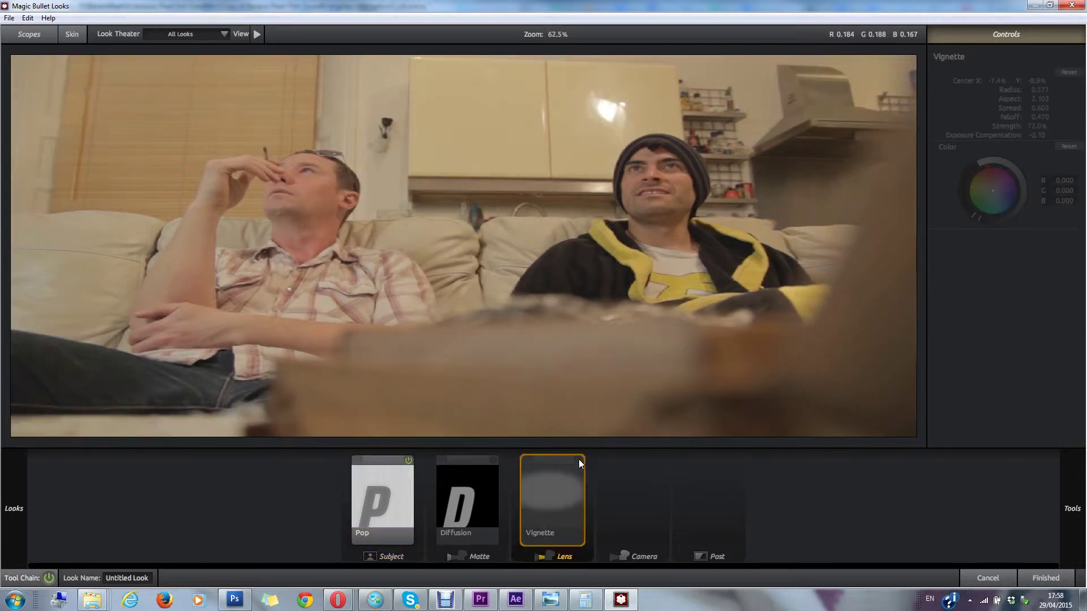
left_click(578, 460)
left_click(579, 460)
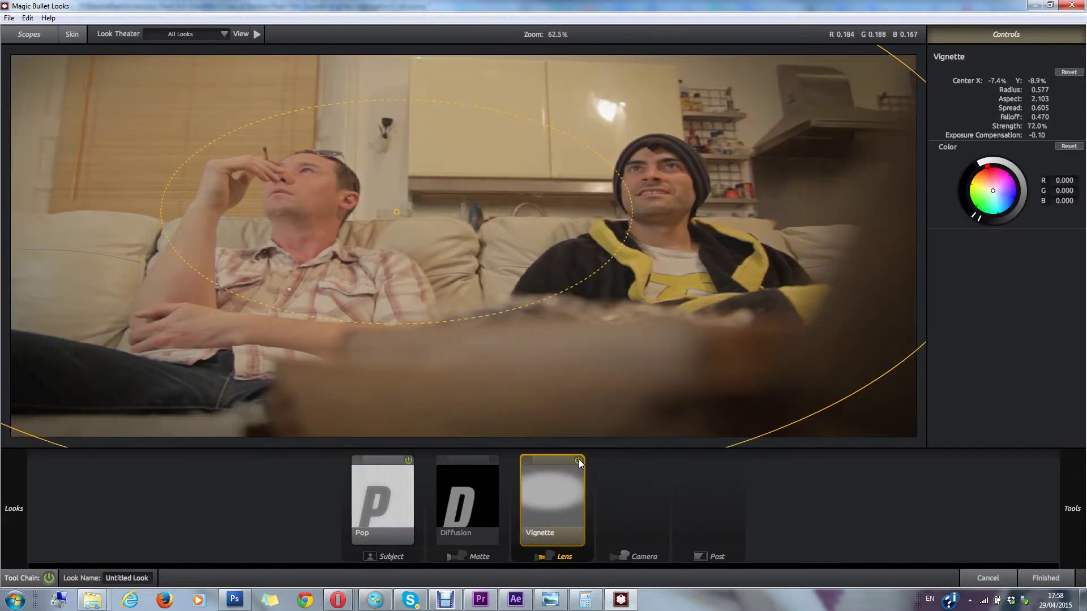
left_click(1044, 579)
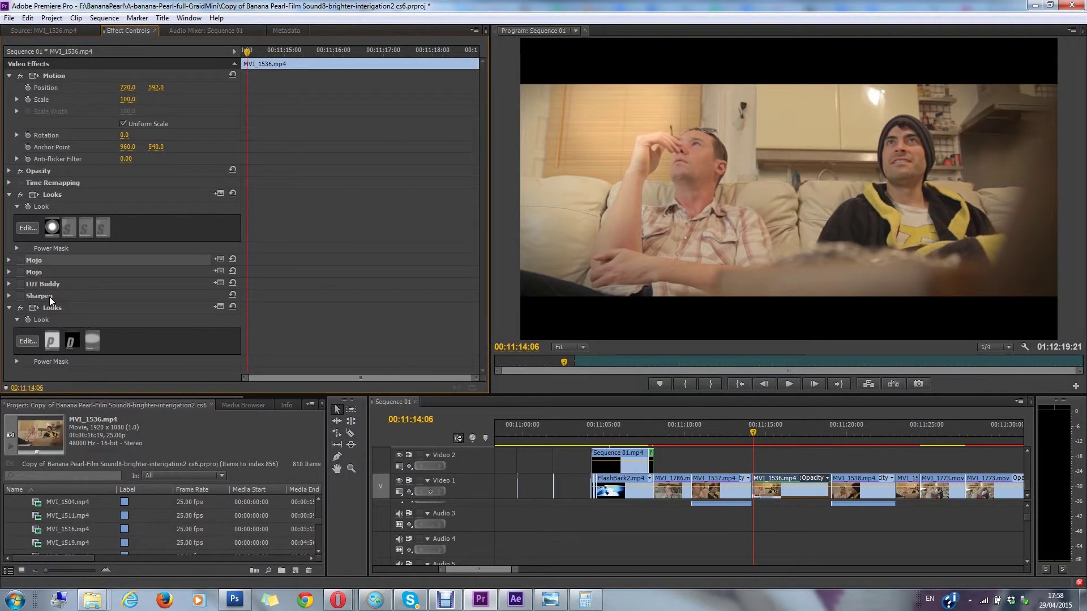
Enable both Mojo effects, LUT Buddy and Sharpen, then move to day clip MVI_1773.mov at 00:11:25:02
left_click(21, 260)
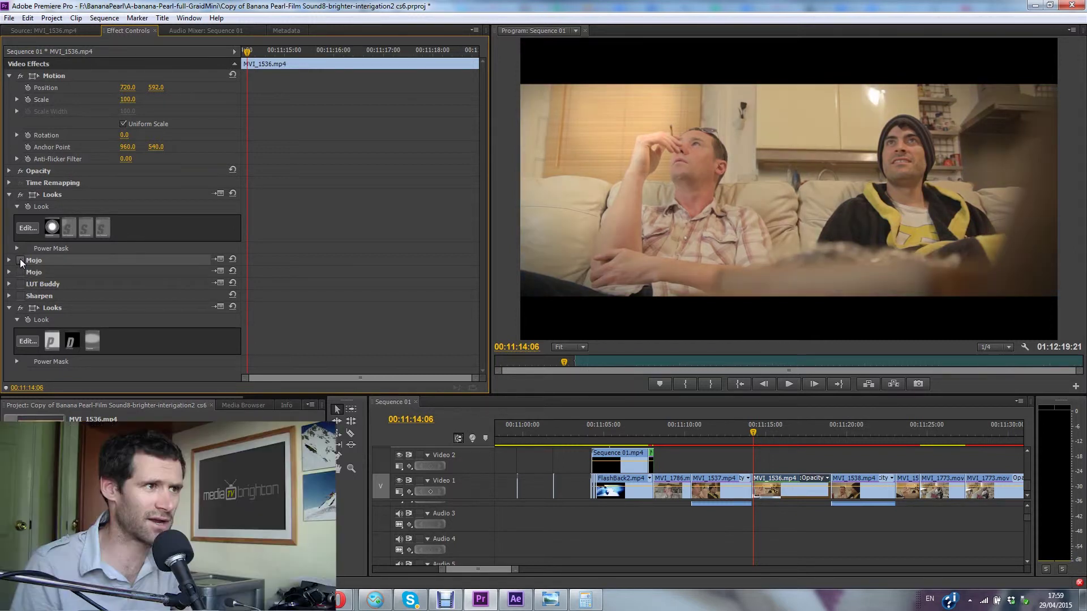
left_click(21, 272)
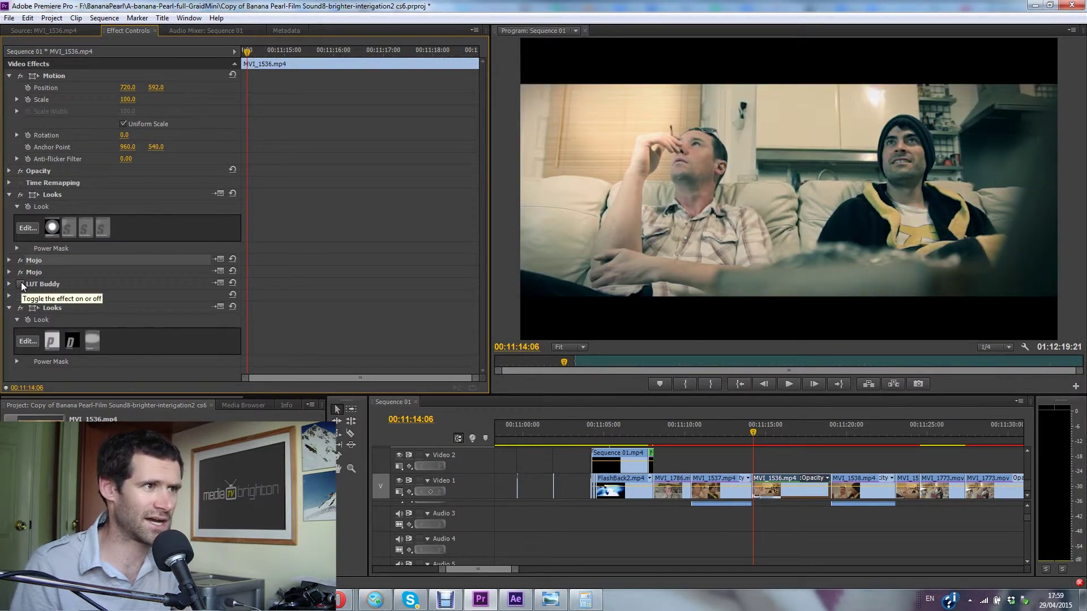
left_click(21, 284)
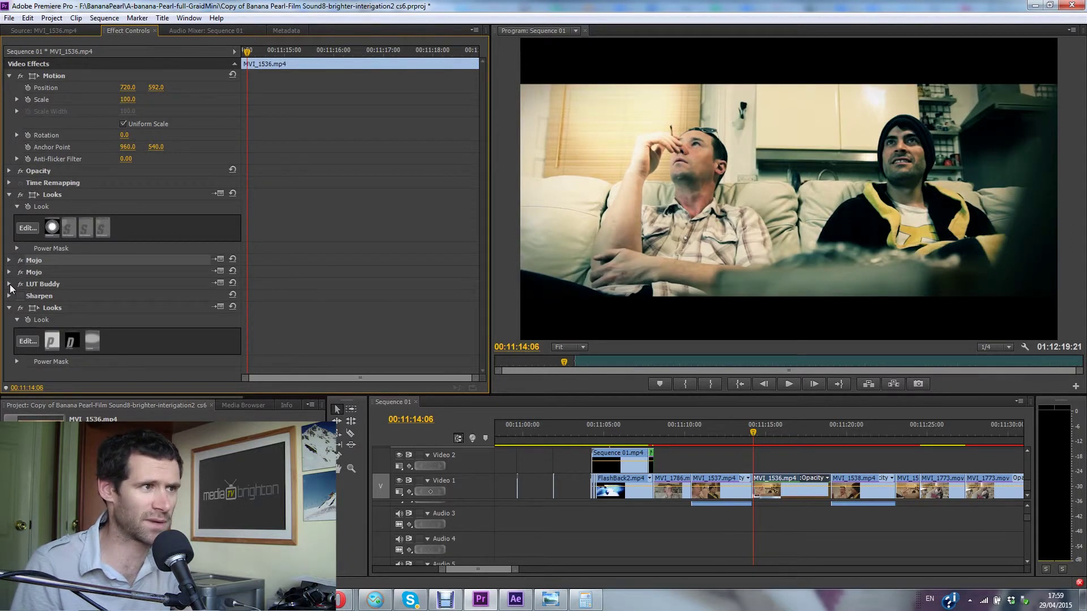
left_click(21, 295)
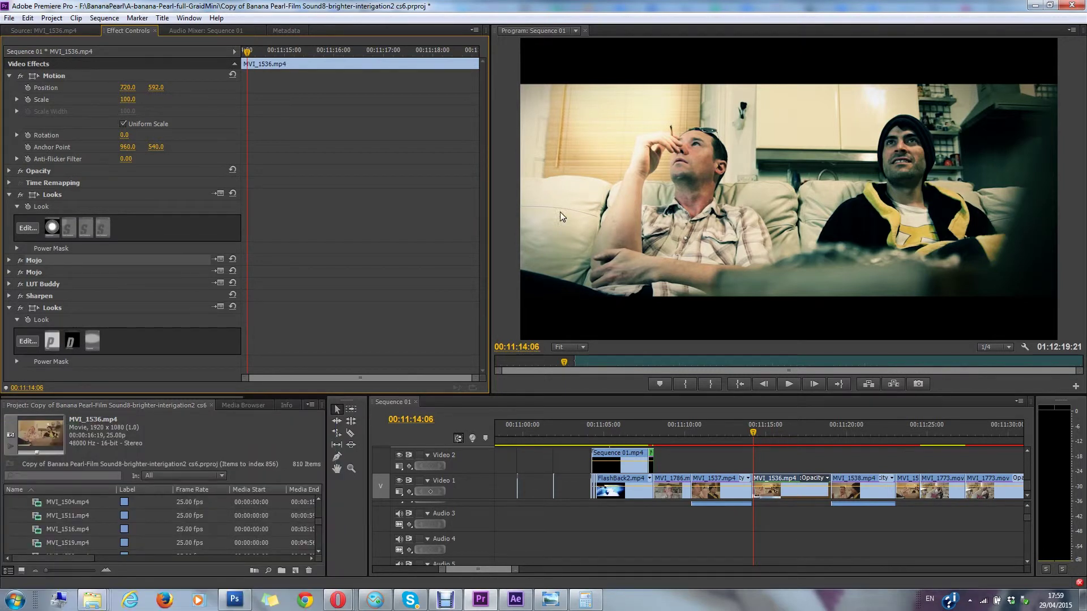
left_click(923, 436)
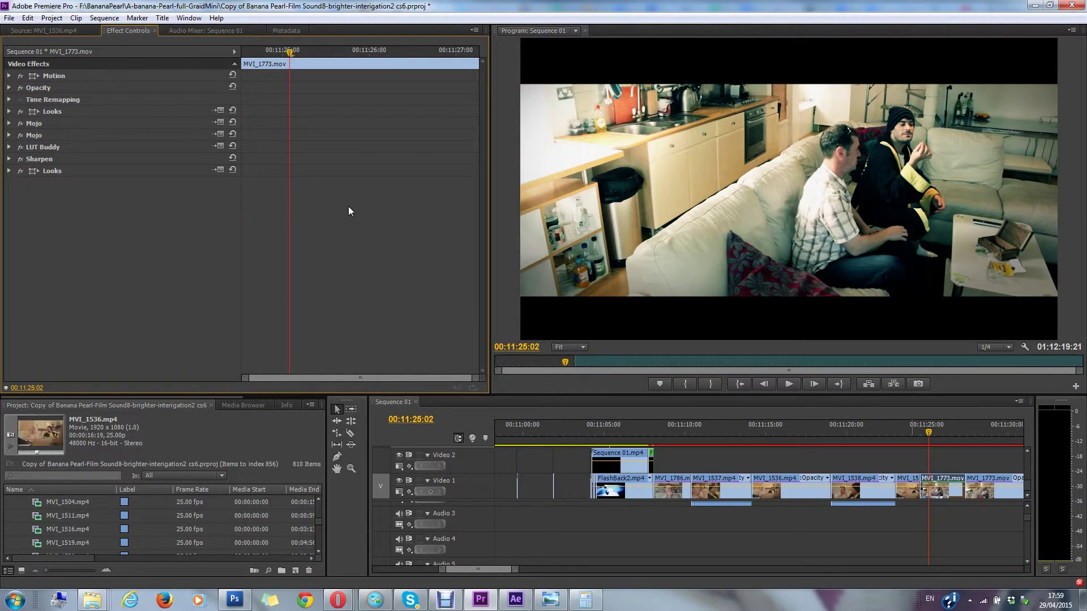